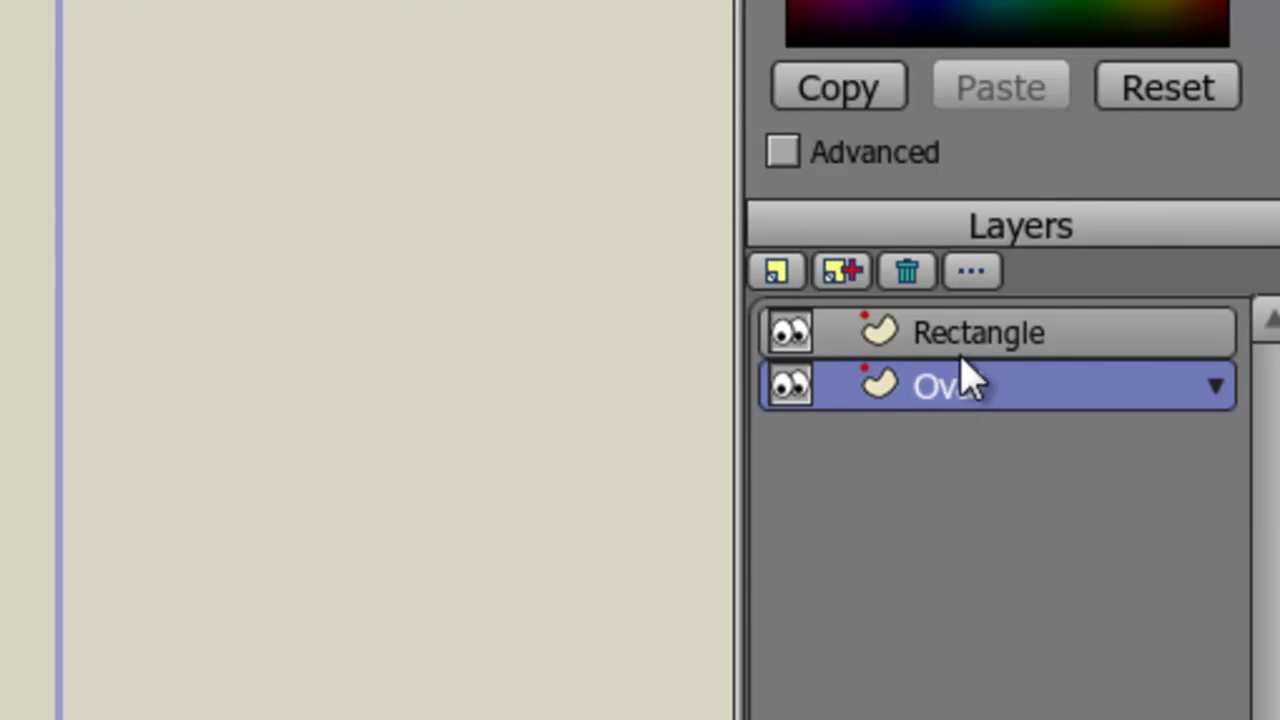
Make the Oval layer active and step the timeline forward to frame 36.
click(963, 338)
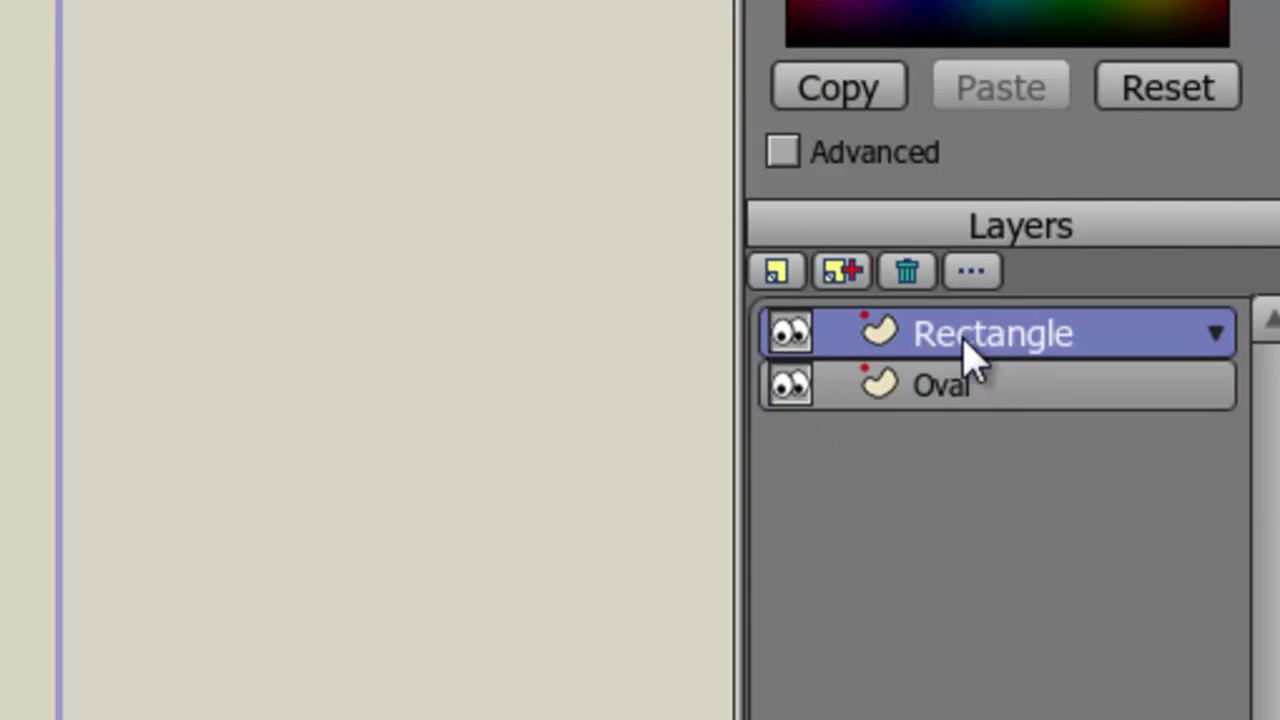
click(1012, 398)
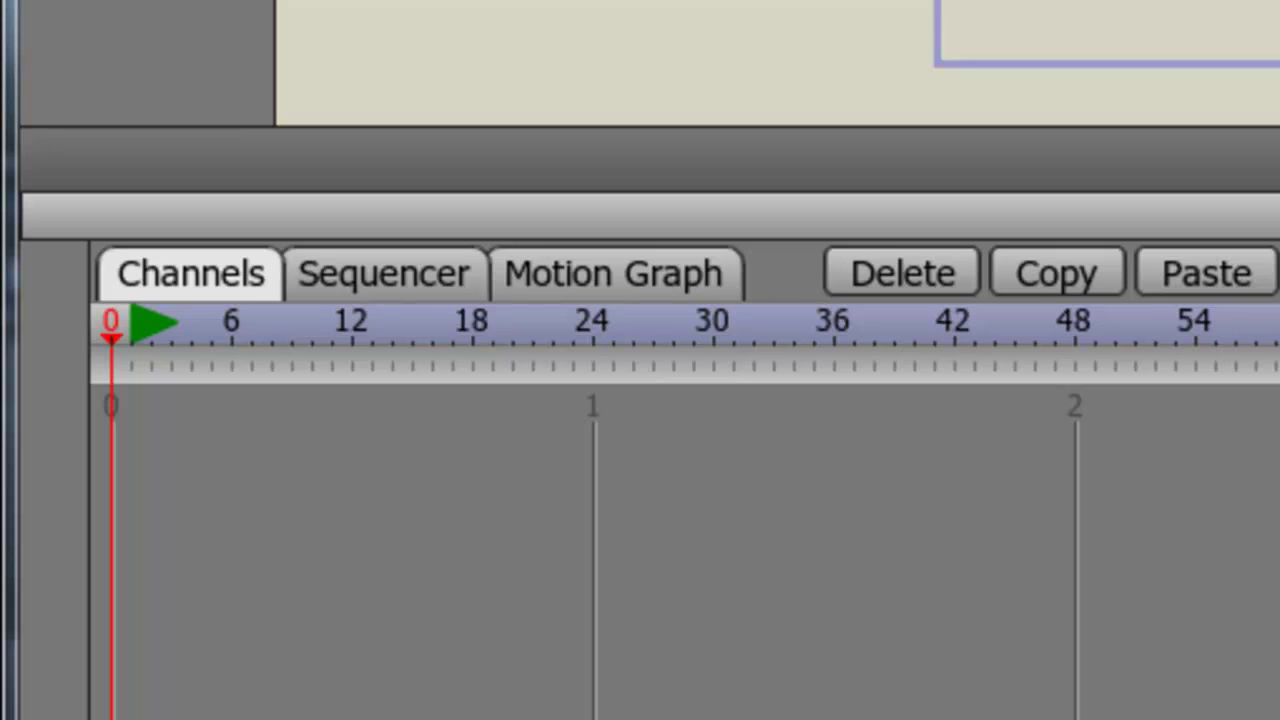
key(ctrl+Right)
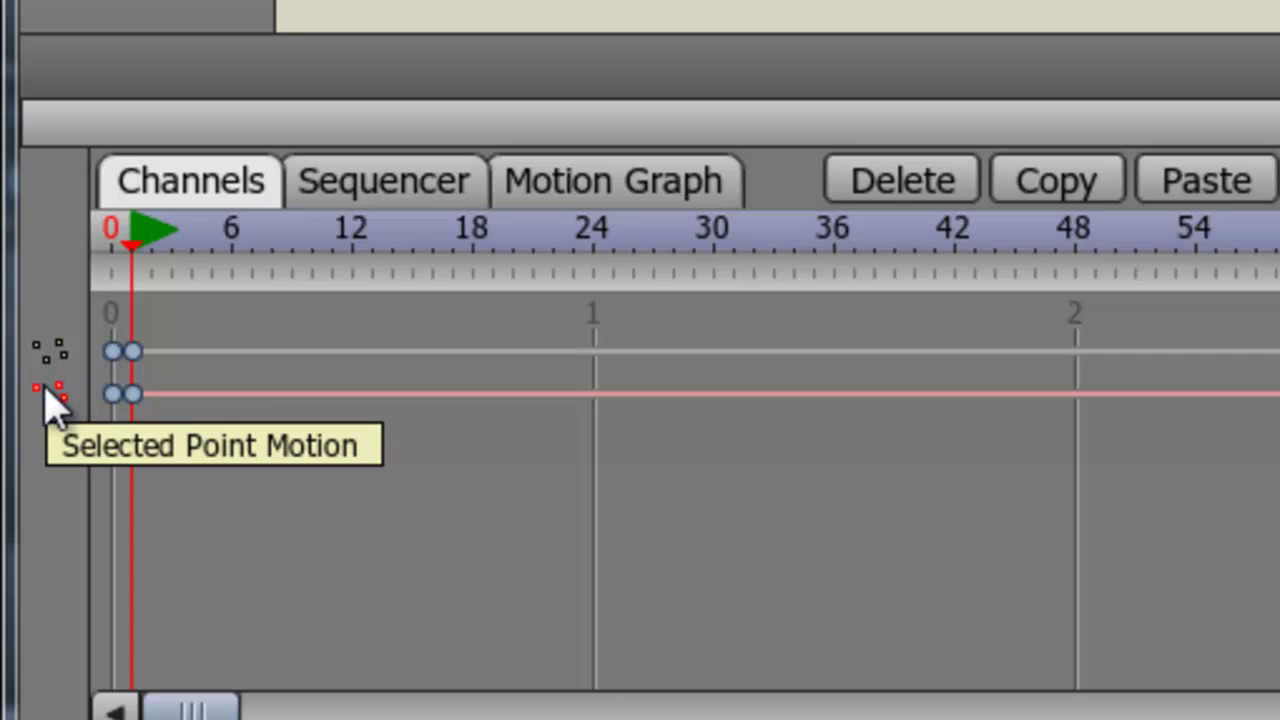
click(45, 393)
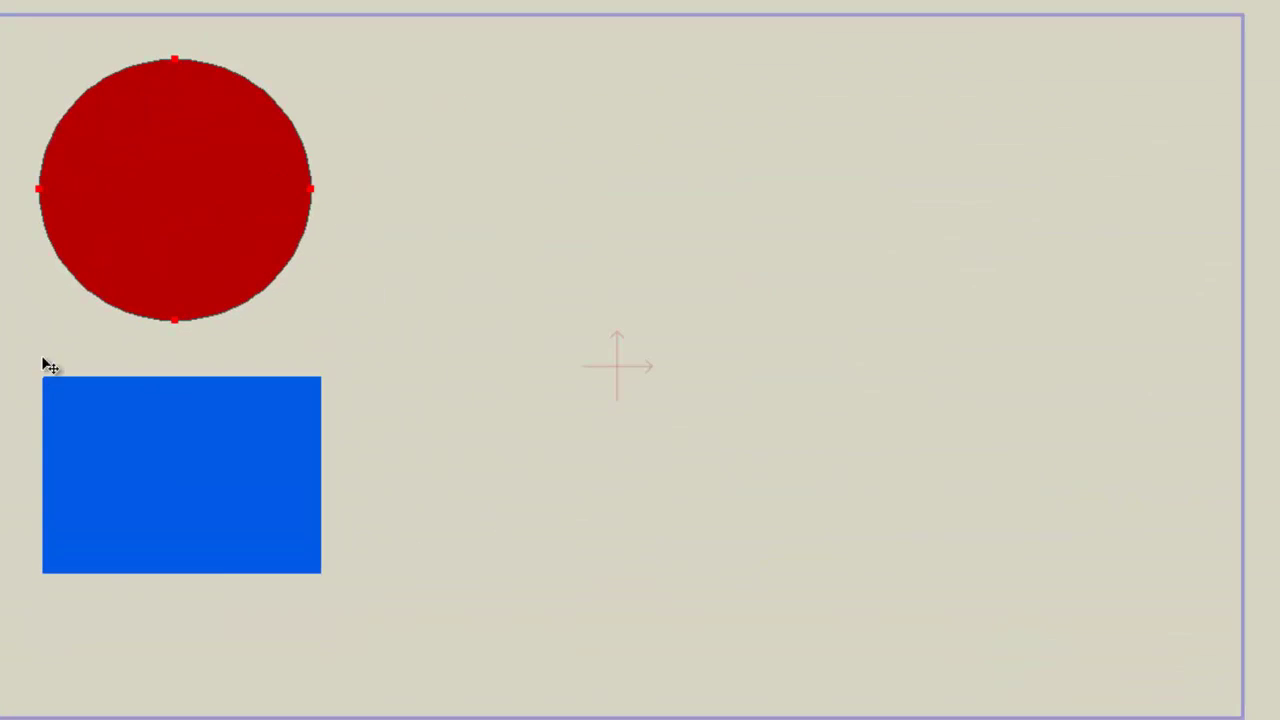
Drag the red circle to the canvas's right at frame 36, then scrub frames to check its motion.
drag(126, 209, 1035, 285)
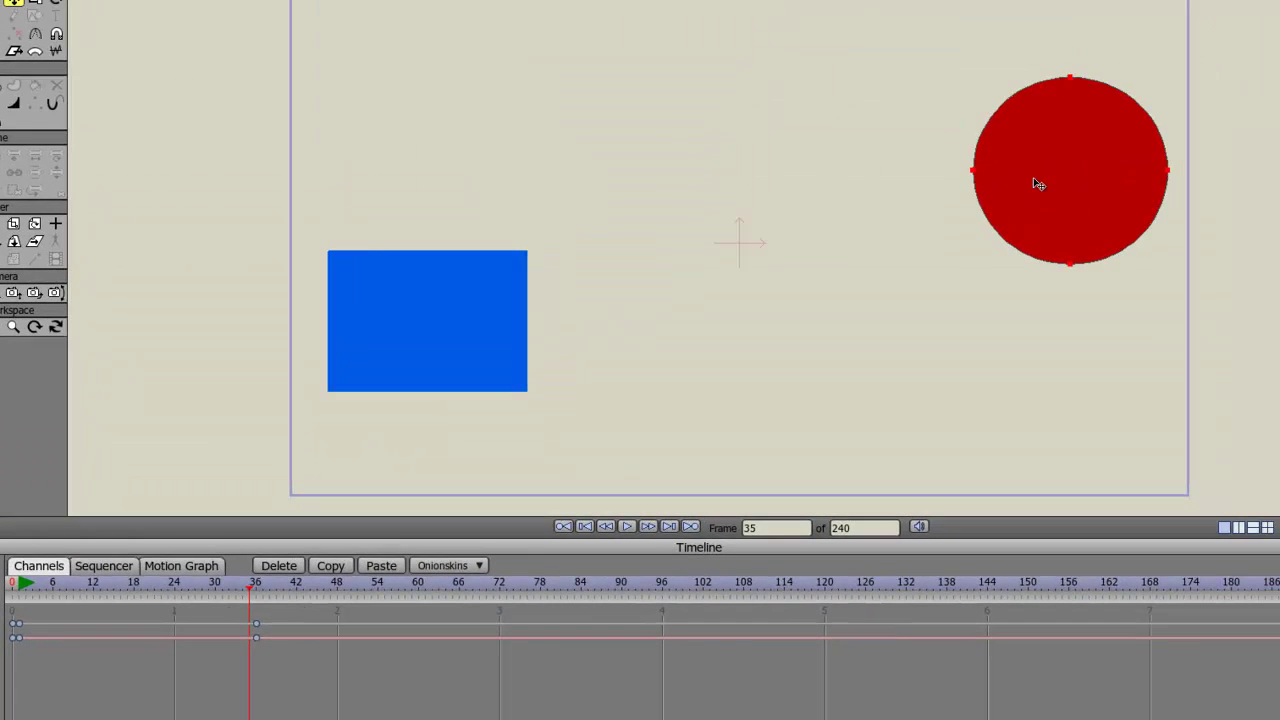
key(comma)
key(comma)
key(comma)
key(comma)
key(comma)
key(comma)
key(comma)
key(comma)
key(comma)
key(comma)
key(comma)
key(comma)
key(comma)
key(comma)
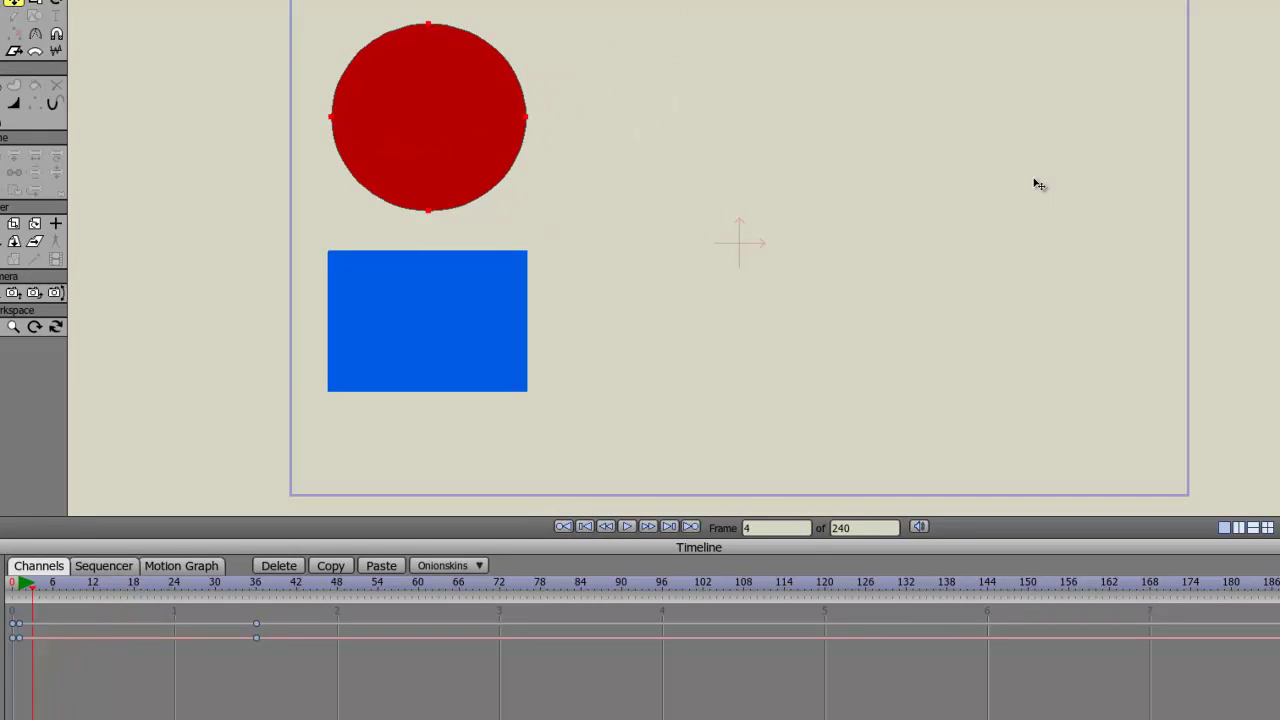
key(period)
key(period)
key(period)
key(period)
key(period)
key(period)
key(period)
key(period)
key(period)
key(period)
key(period)
key(period)
key(period)
key(period)
key(period)
key(period)
key(period)
key(period)
key(period)
key(period)
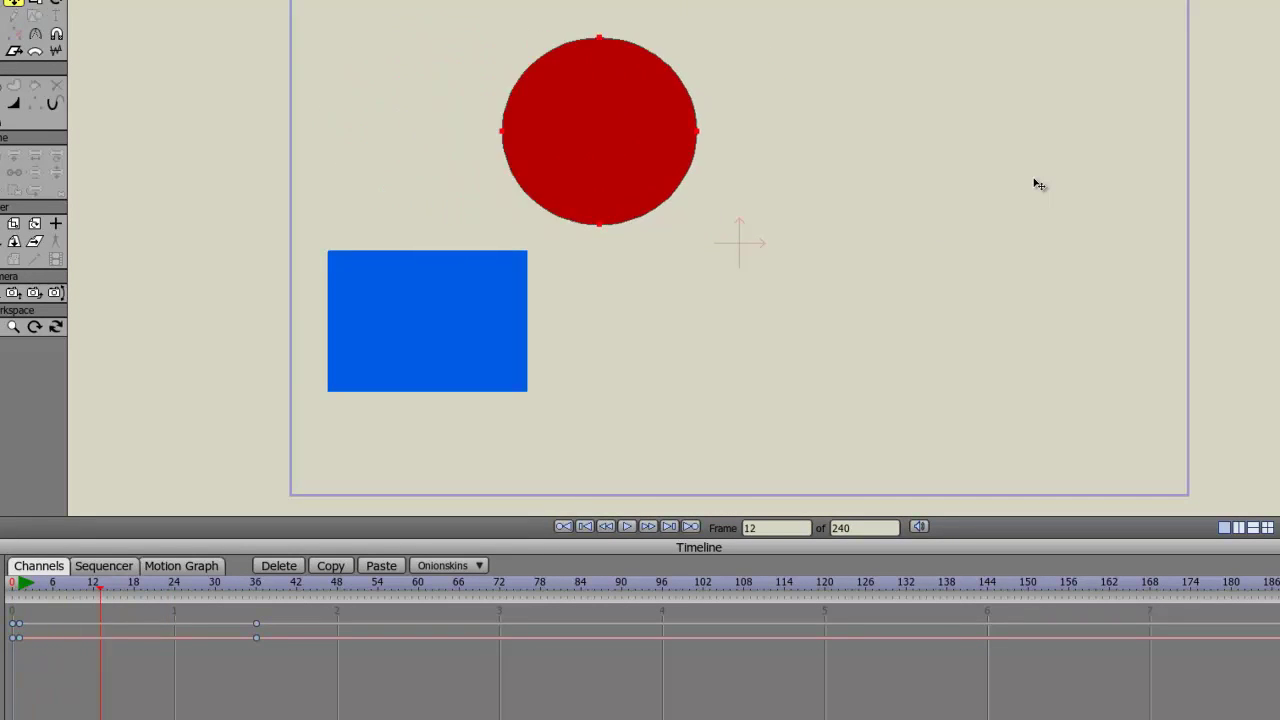
key(period)
key(period)
key(period)
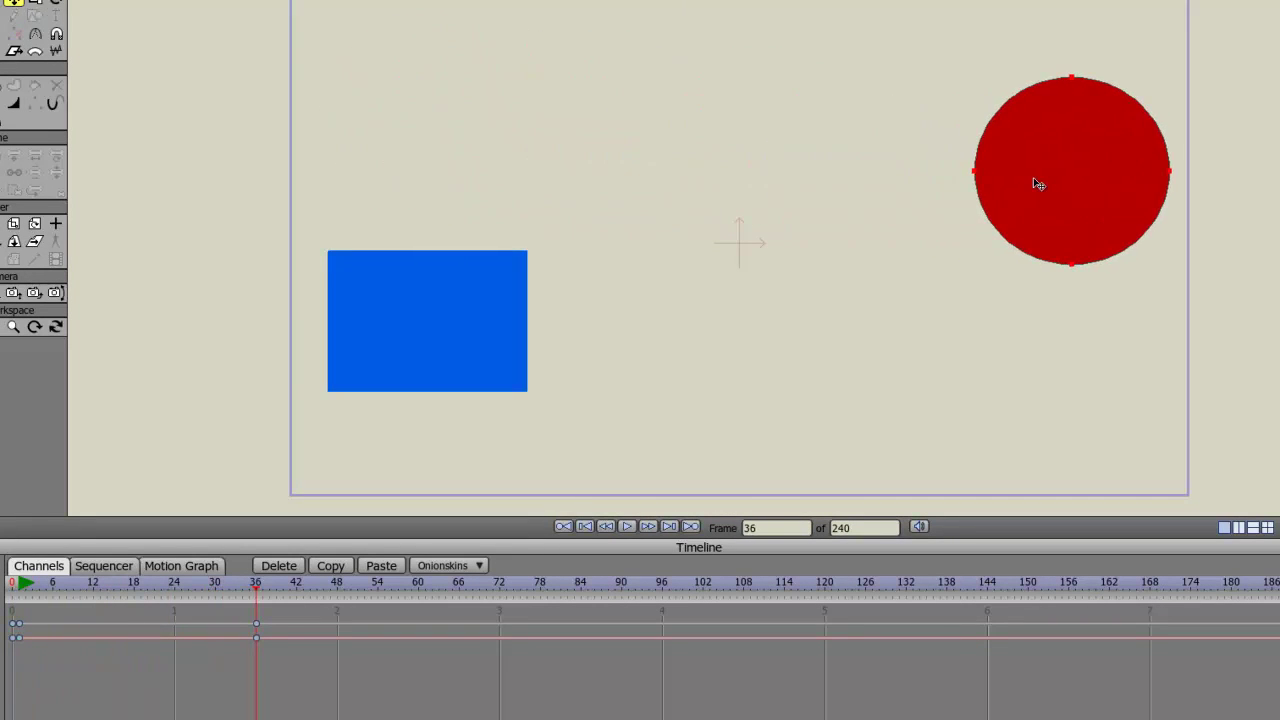
key(comma)
key(comma)
key(comma)
key(comma)
key(comma)
key(comma)
key(comma)
key(comma)
key(comma)
key(comma)
key(comma)
key(comma)
key(comma)
key(comma)
key(comma)
key(comma)
key(comma)
key(comma)
key(comma)
key(comma)
key(comma)
key(comma)
key(comma)
key(comma)
key(comma)
key(comma)
key(comma)
key(comma)
key(comma)
key(comma)
key(comma)
key(comma)
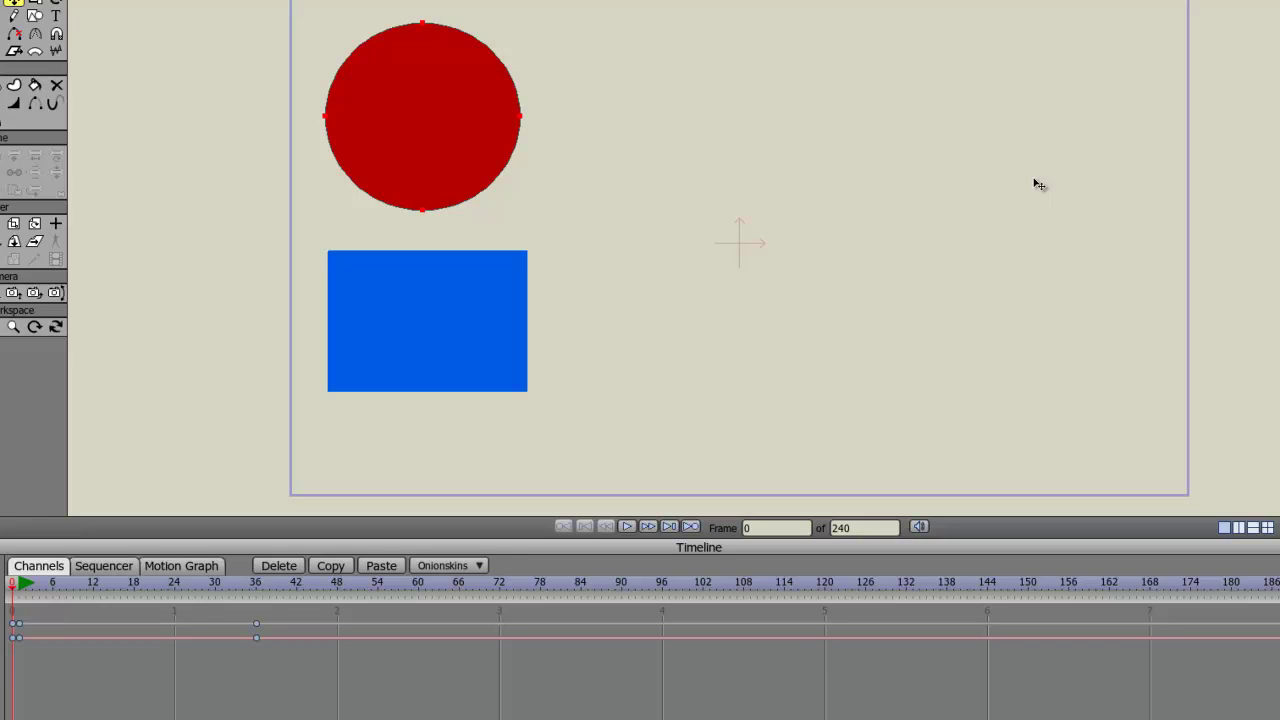
Play back the circle's animation, then choose the Scale Points tool.
key(space)
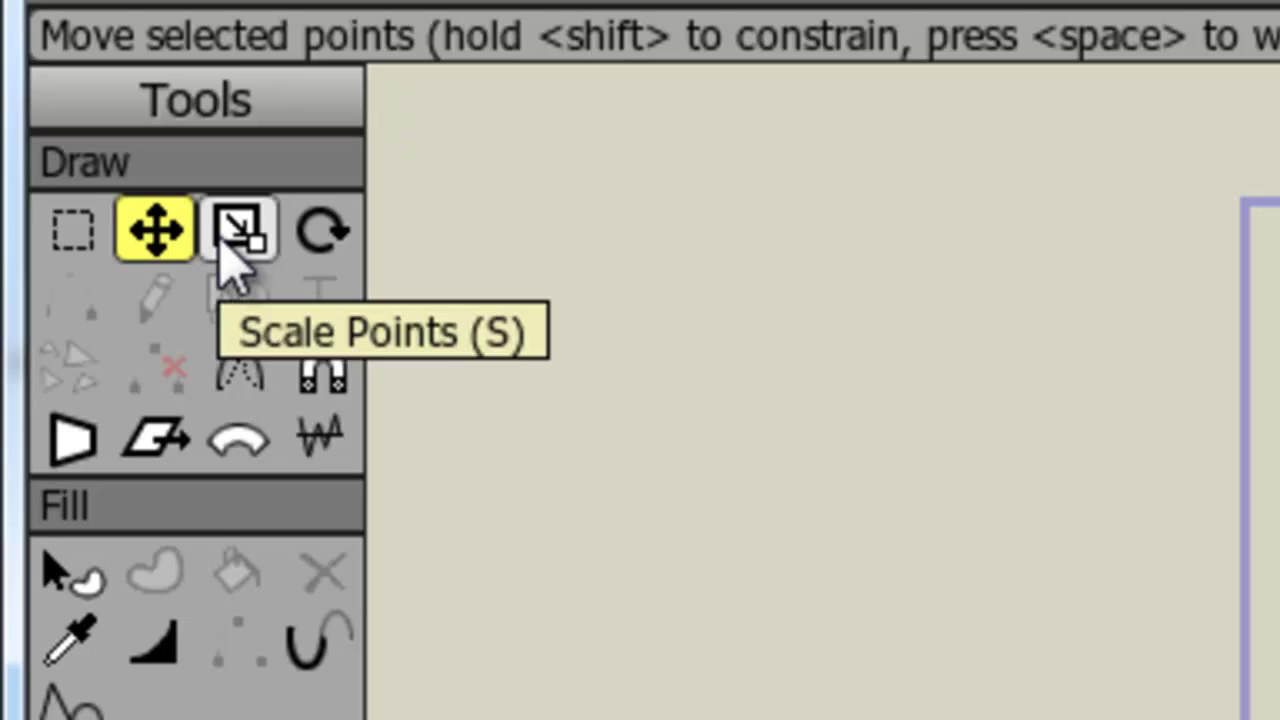
click(224, 243)
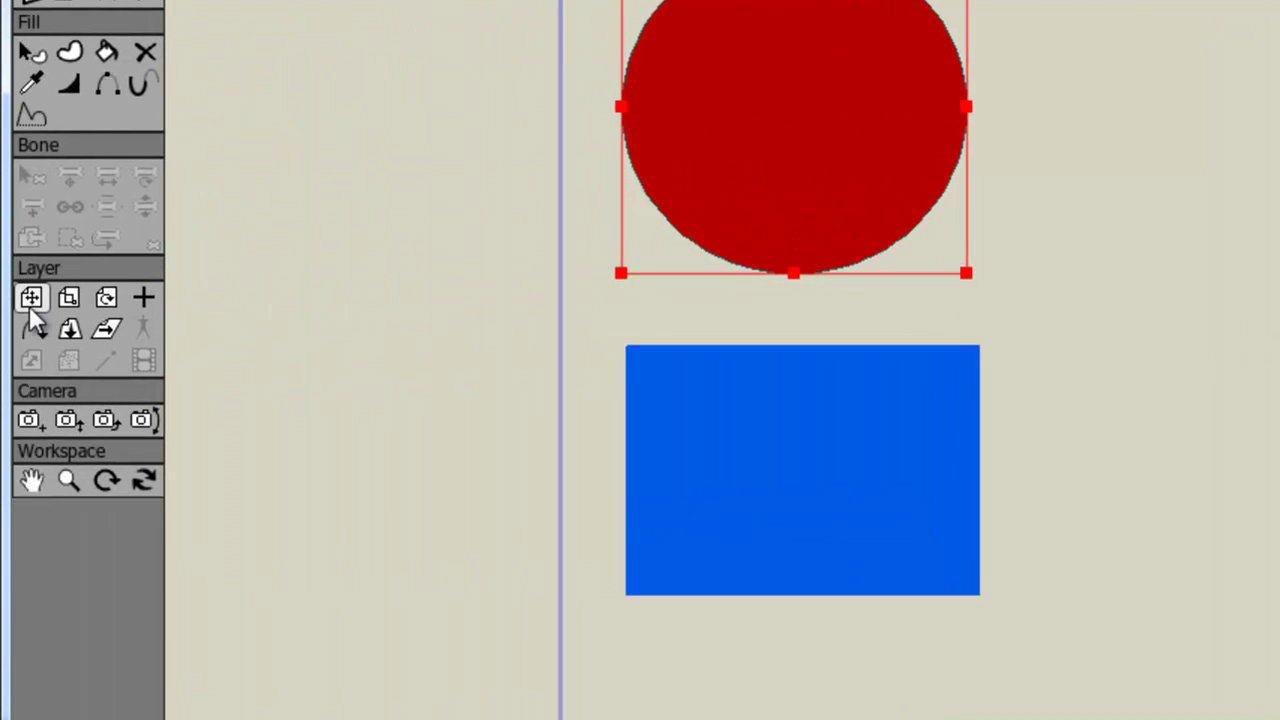
click(31, 308)
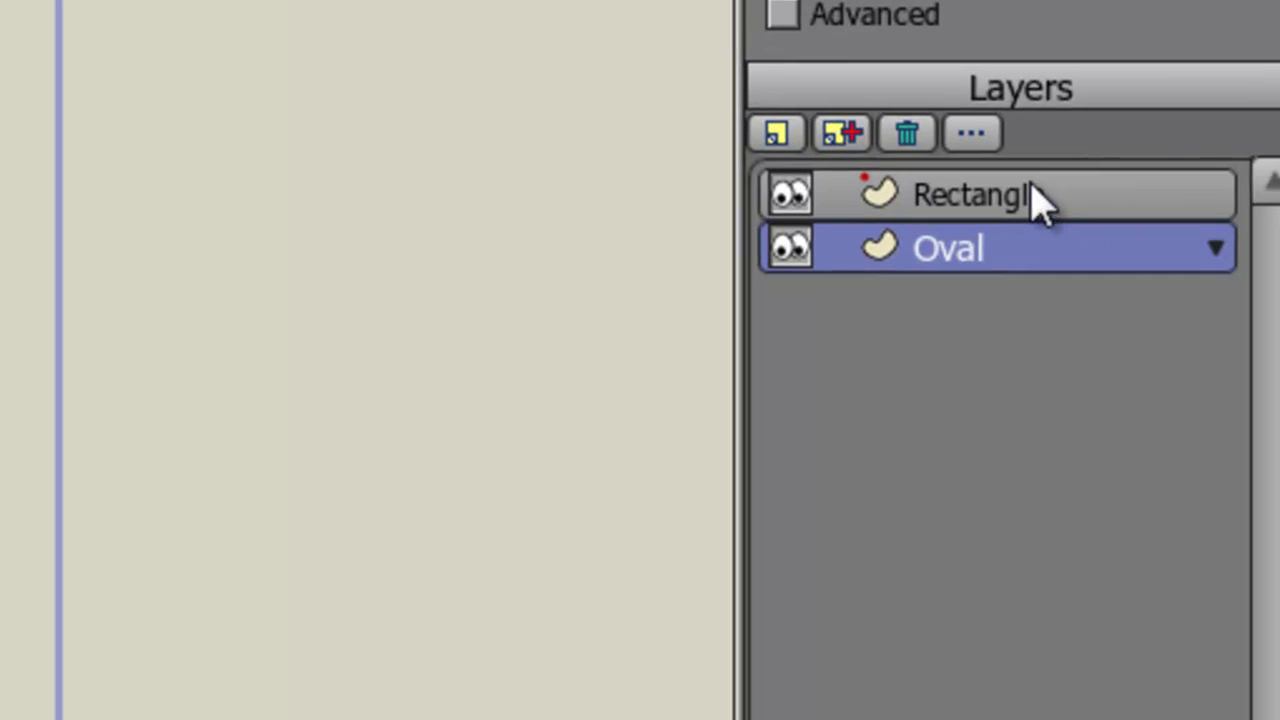
Activate the Rectangle layer and play the animation, stopping back at frame 0.
click(1040, 205)
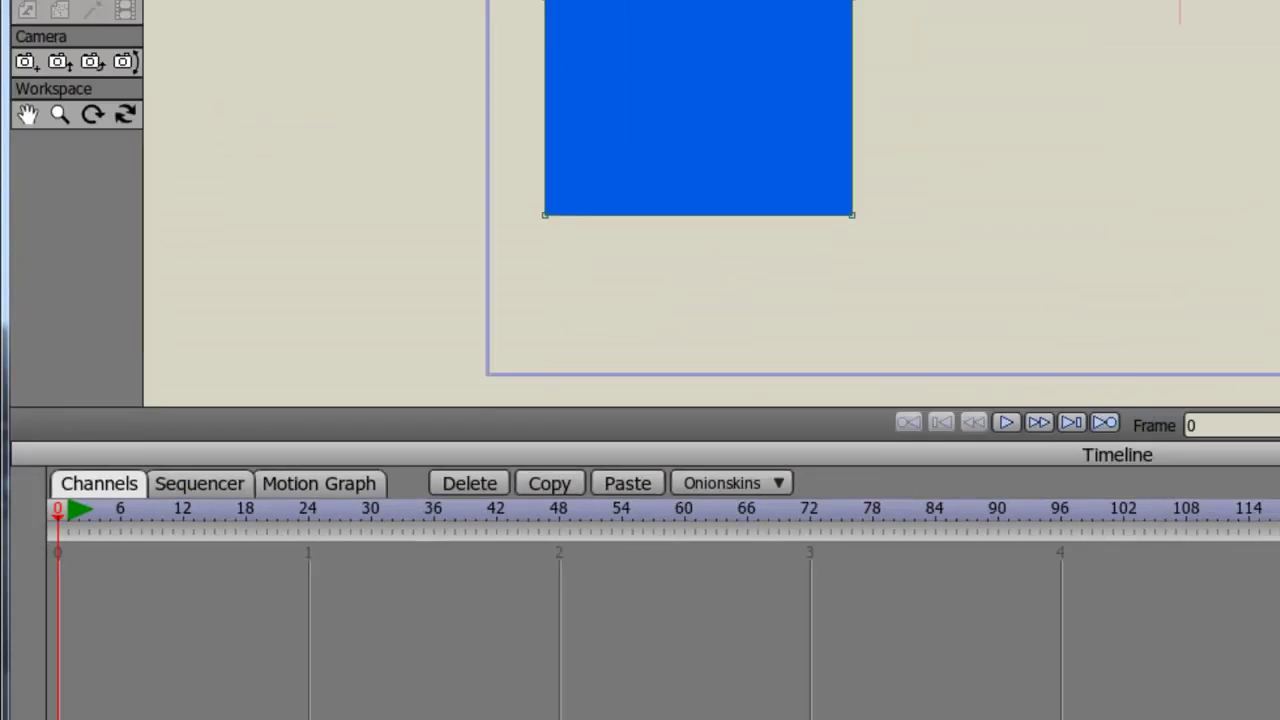
key(space)
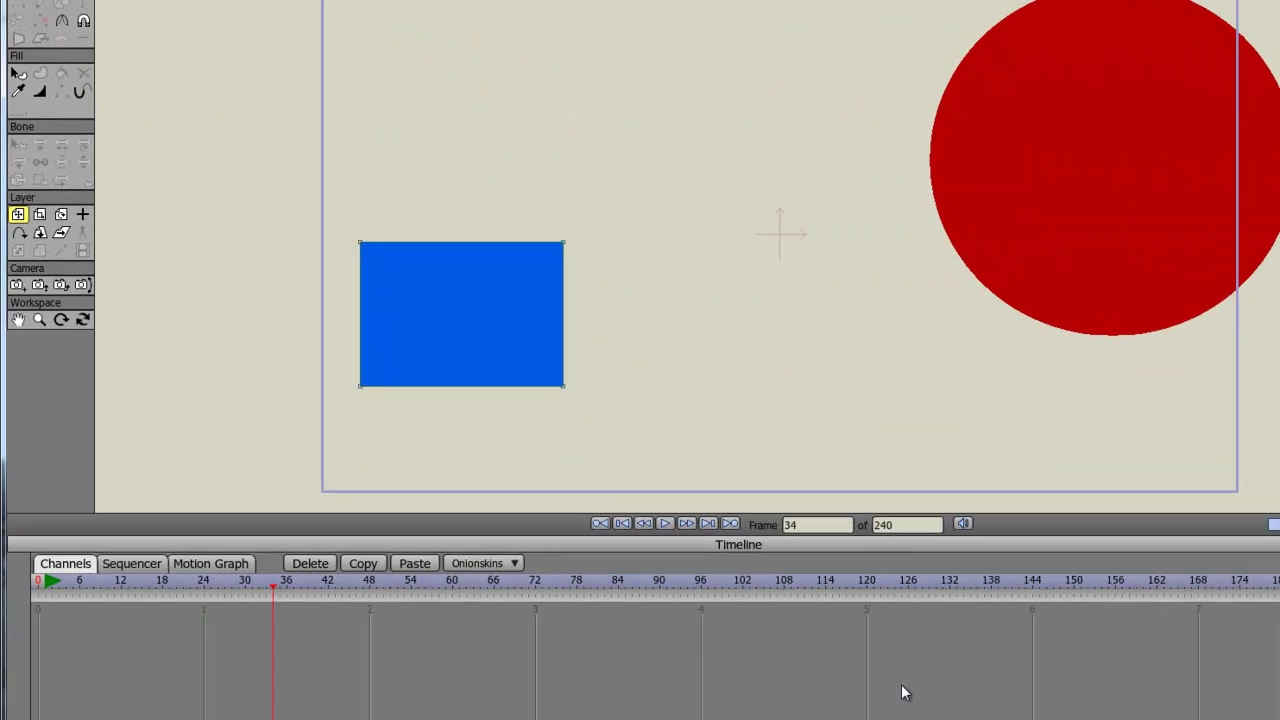
key(space)
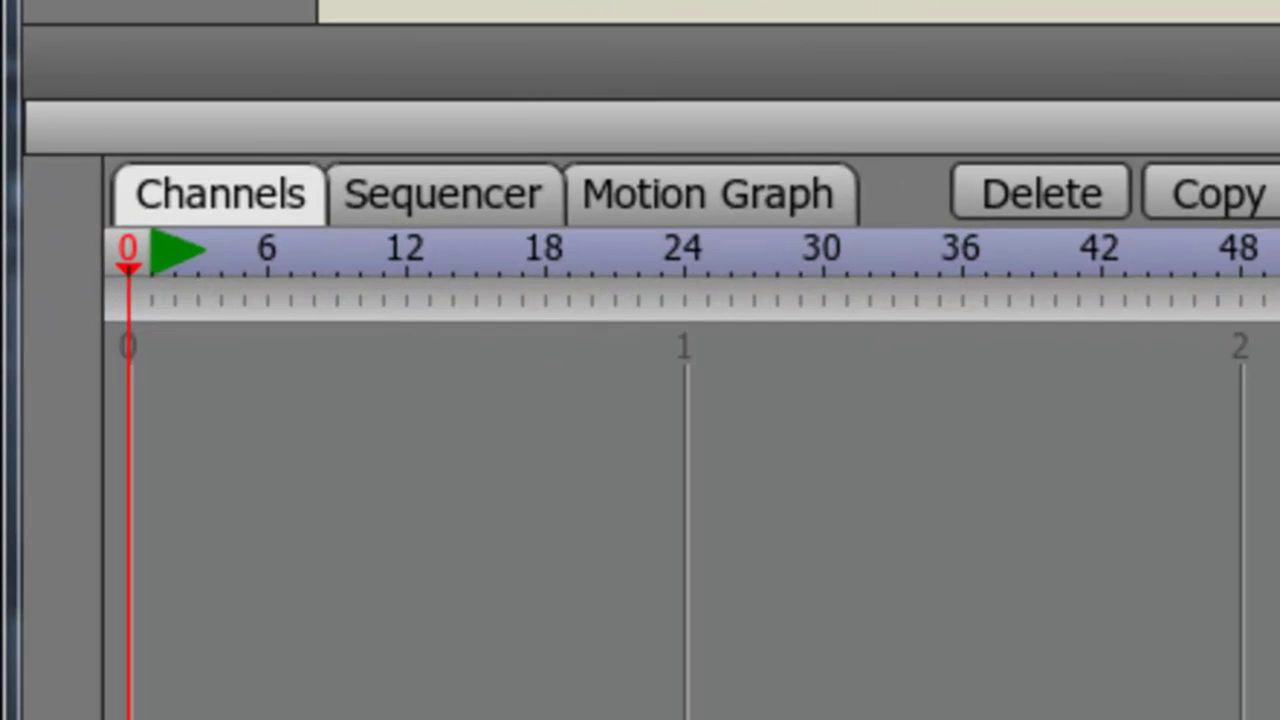
At frame 42, select all the rectangle's points and drag it up-right, then scrub to check.
key(Right)
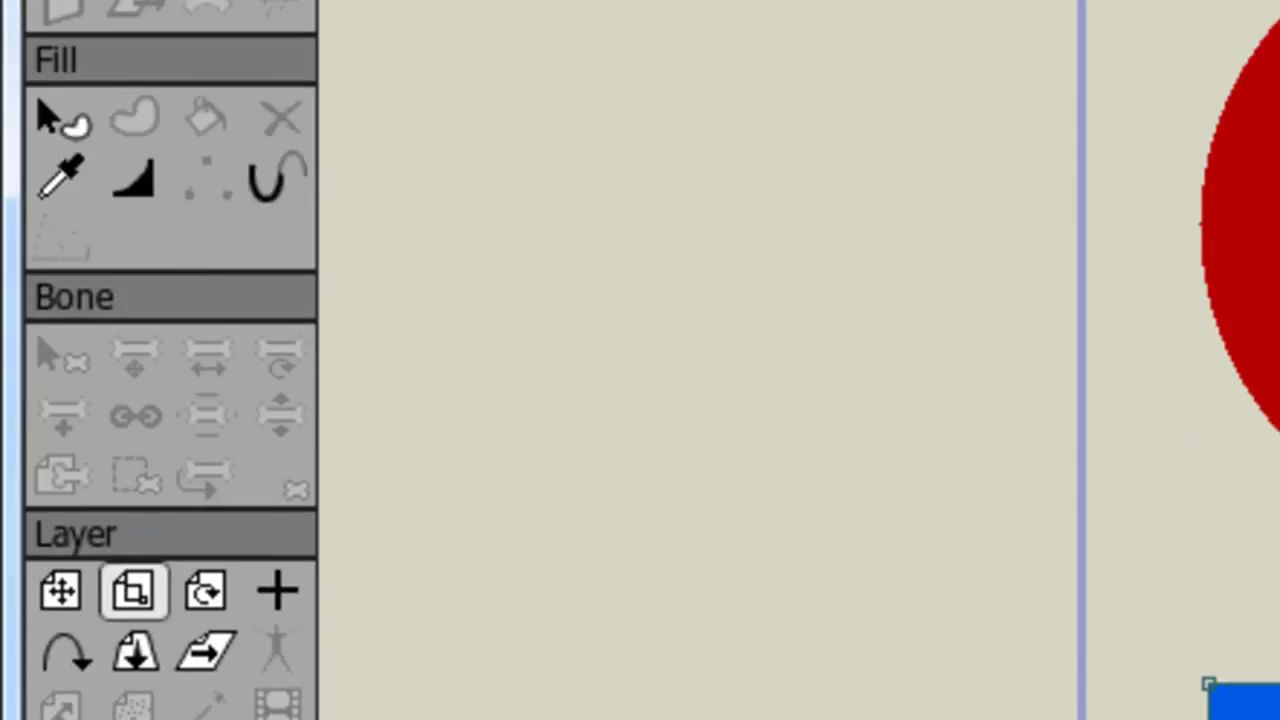
click(130, 168)
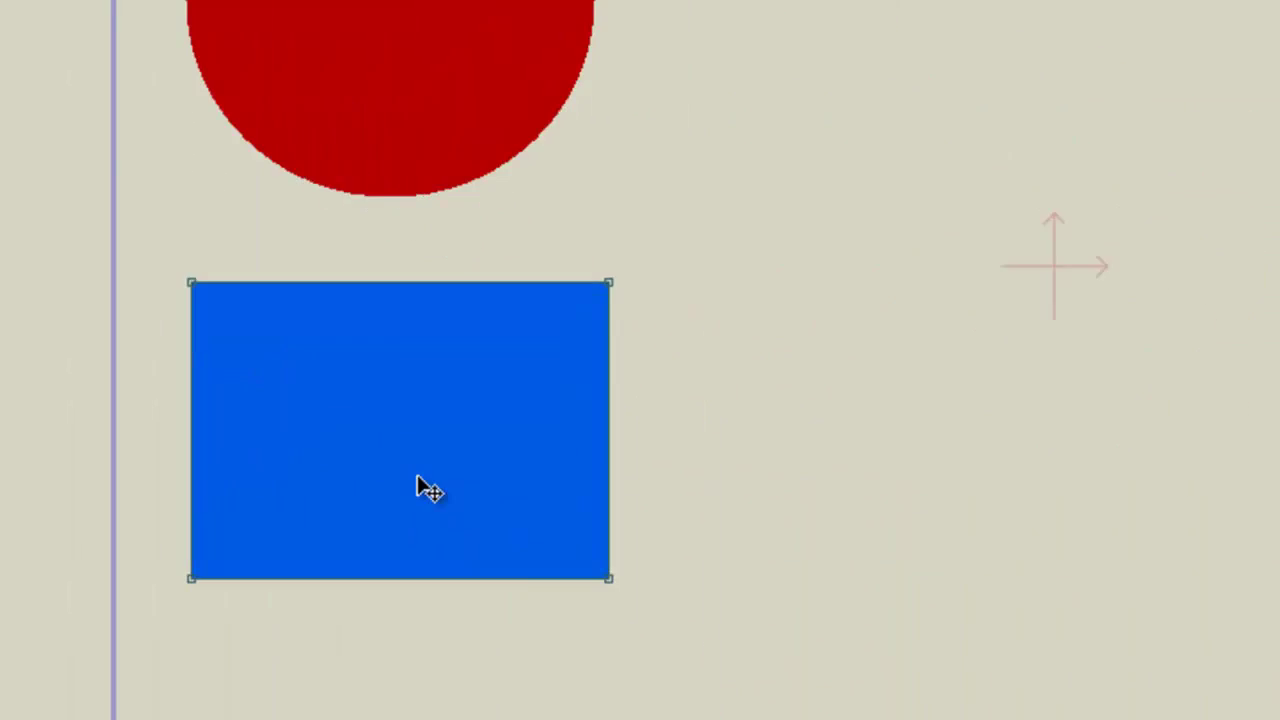
key(ctrl+a)
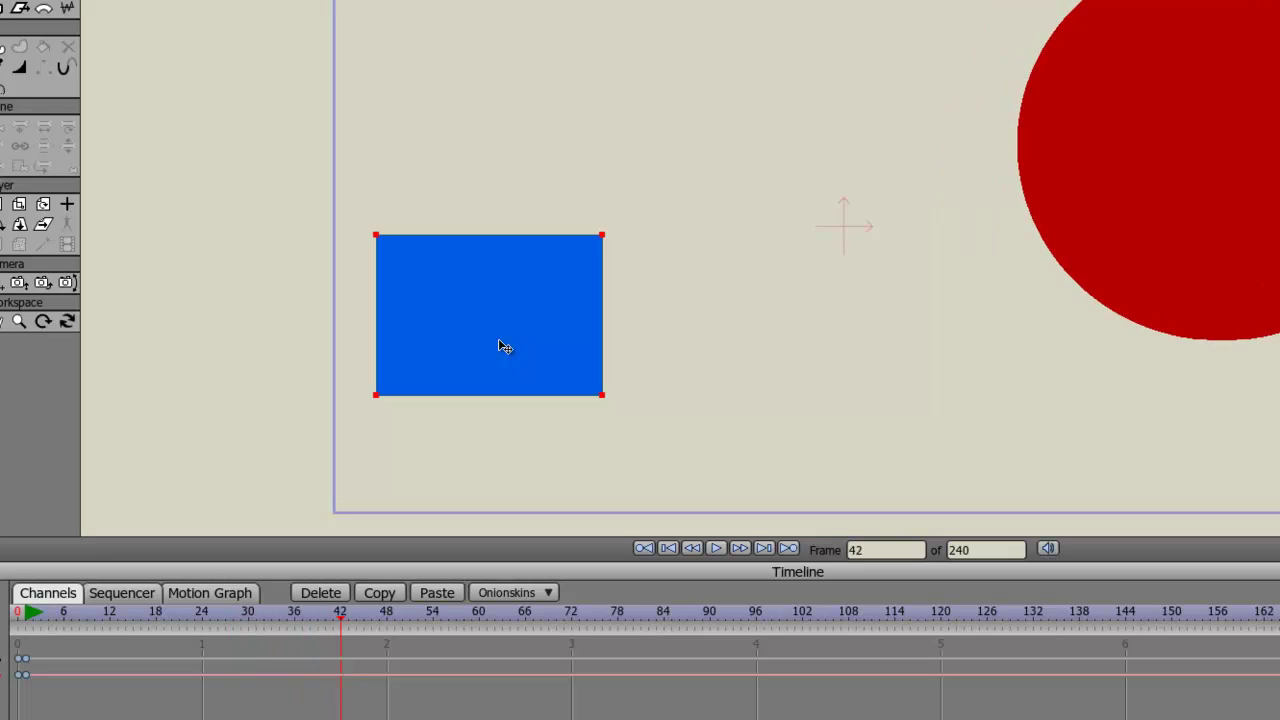
drag(499, 340, 773, 92)
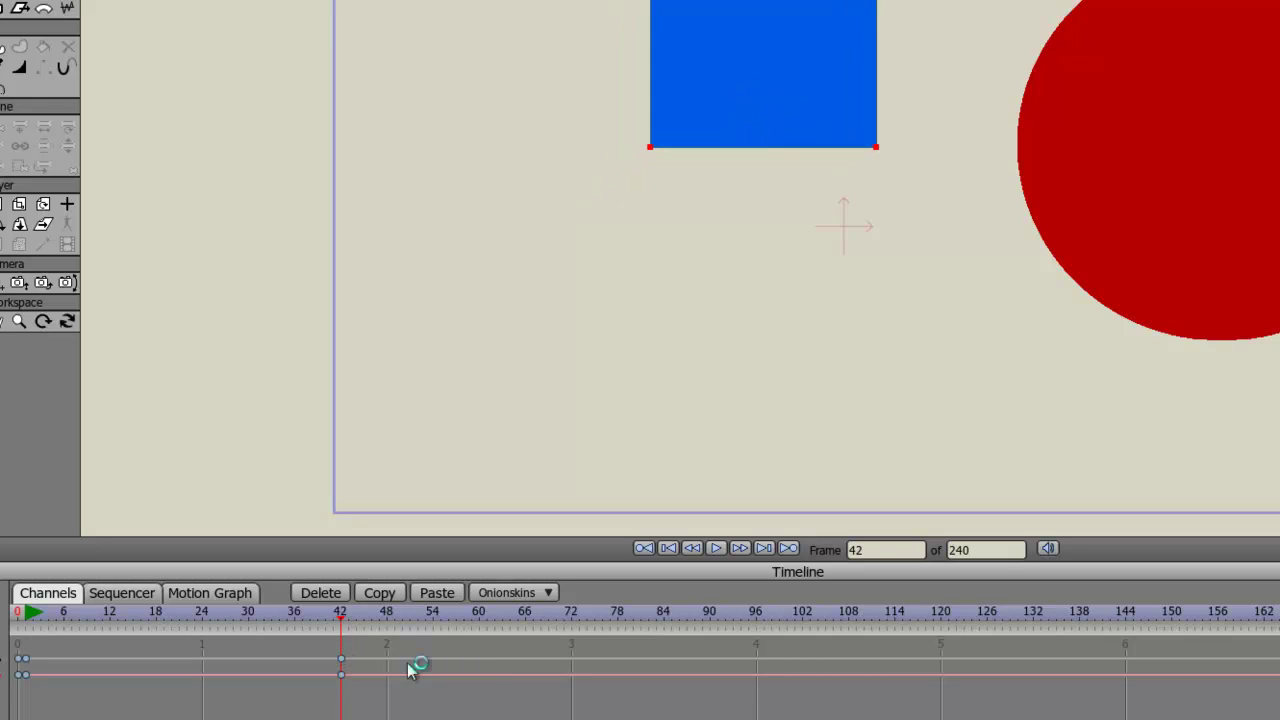
key(ctrl+comma)
key(ctrl+comma)
key(ctrl+comma)
key(ctrl+comma)
key(ctrl+comma)
key(ctrl+comma)
key(ctrl+comma)
key(ctrl+comma)
key(ctrl+comma)
key(ctrl+comma)
key(ctrl+comma)
key(ctrl+comma)
key(ctrl+comma)
key(ctrl+comma)
key(ctrl+comma)
key(ctrl+comma)
key(ctrl+comma)
key(ctrl+comma)
key(ctrl+comma)
key(ctrl+comma)
key(ctrl+comma)
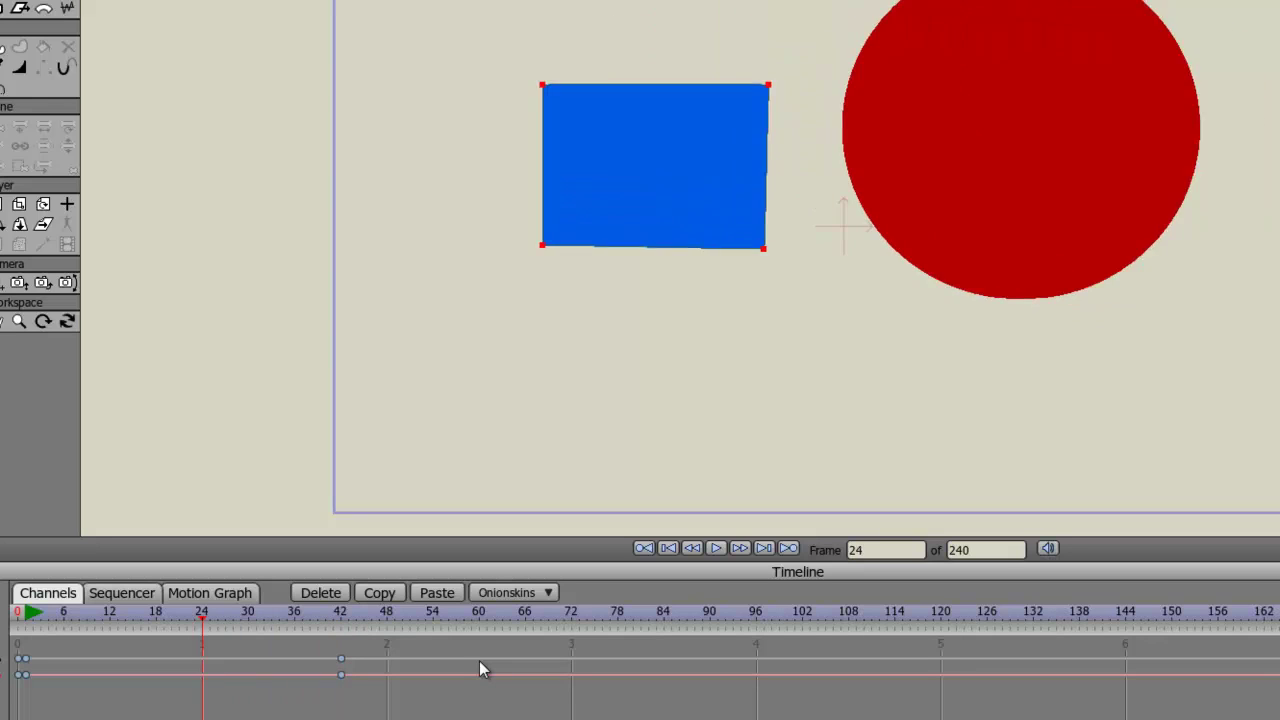
key(ctrl+period)
key(ctrl+period)
key(ctrl+period)
key(ctrl+period)
key(ctrl+period)
key(ctrl+period)
key(ctrl+period)
key(ctrl+period)
key(ctrl+period)
key(ctrl+period)
key(ctrl+period)
key(ctrl+period)
key(ctrl+period)
key(ctrl+period)
key(ctrl+period)
key(ctrl+period)
key(ctrl+period)
key(ctrl+period)
key(ctrl+period)
key(ctrl+period)
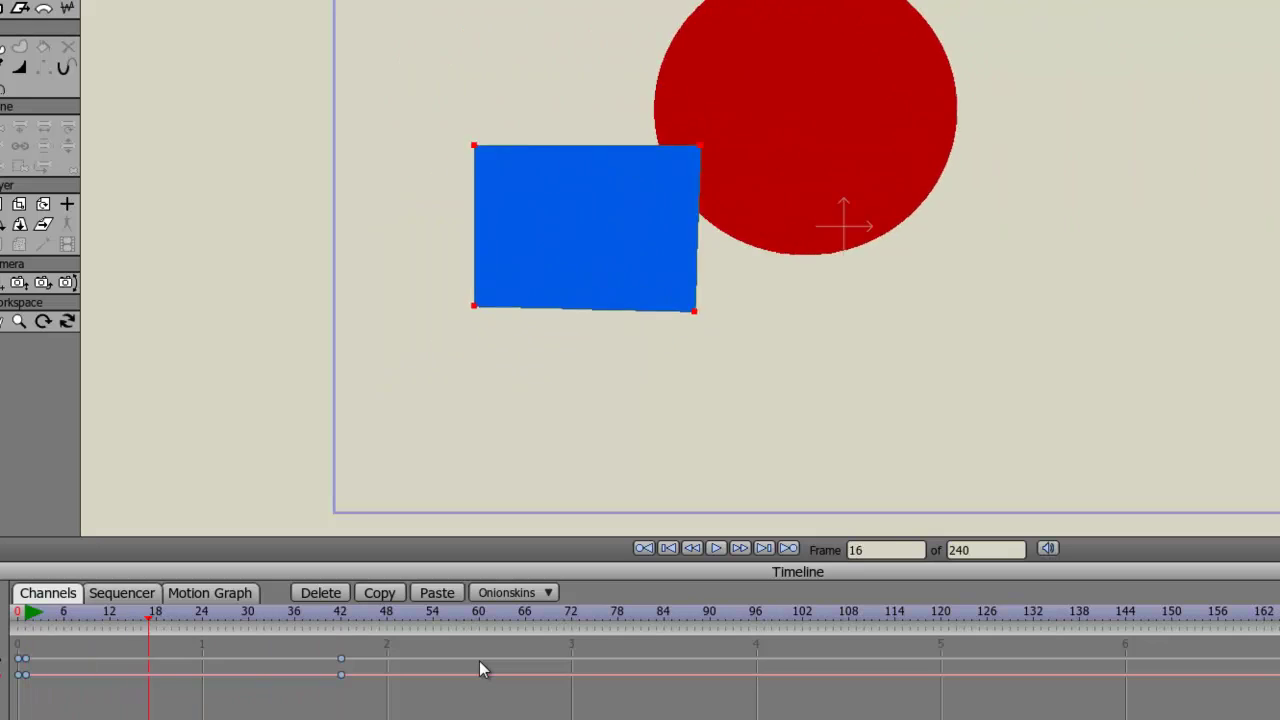
key(ctrl+period)
key(ctrl+period)
key(ctrl+period)
key(ctrl+period)
key(ctrl+period)
key(ctrl+period)
key(ctrl+period)
key(ctrl+period)
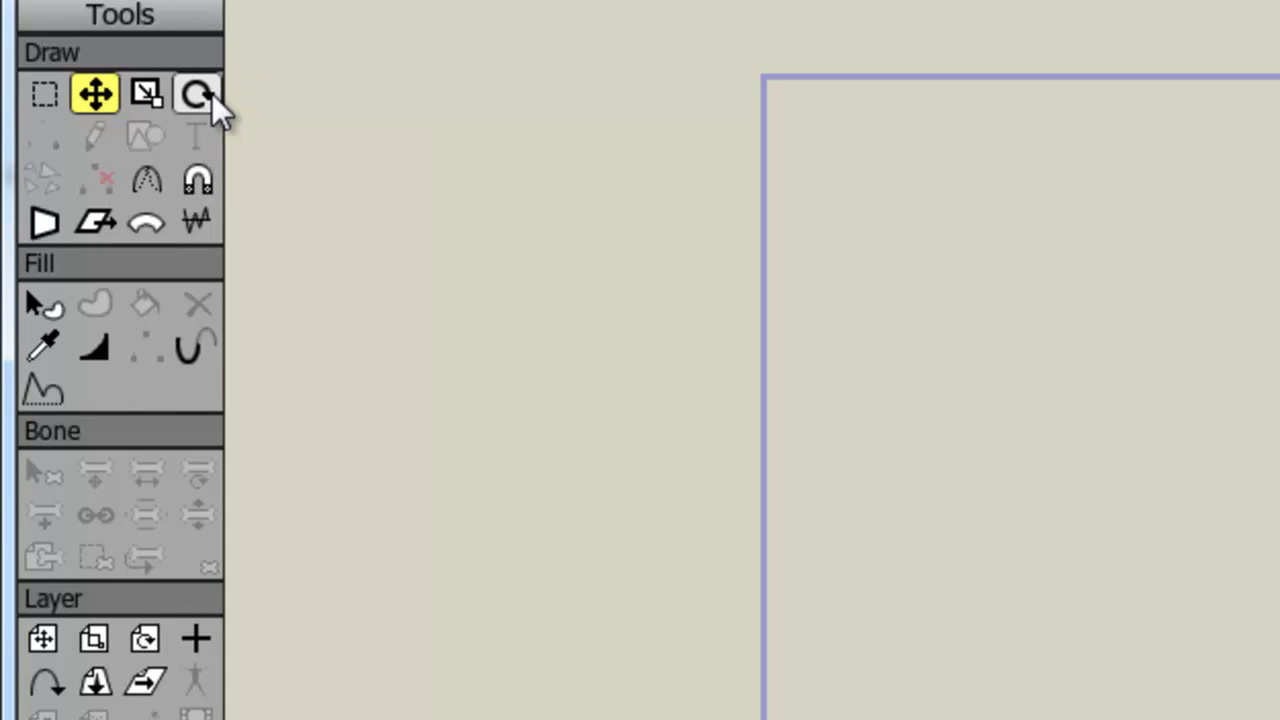
Rotate the blue rectangle's points with the Rotate Points tool.
click(197, 94)
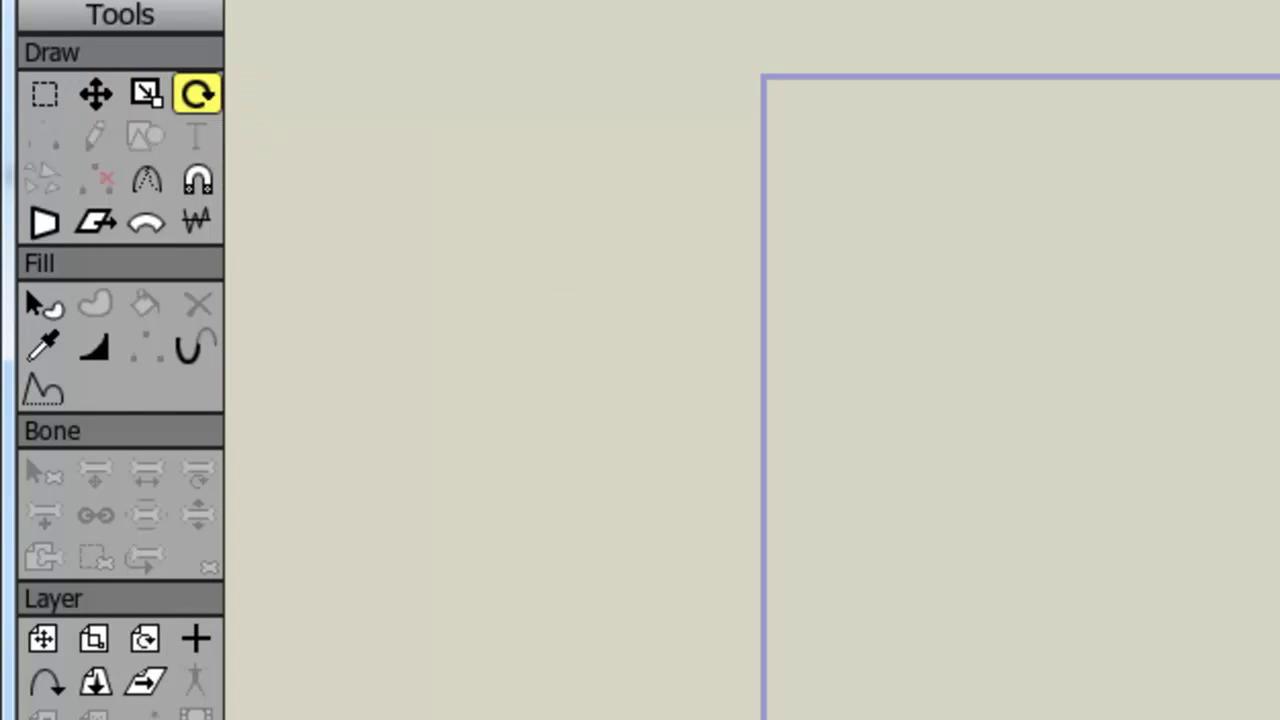
drag(697, 712, 400, 719)
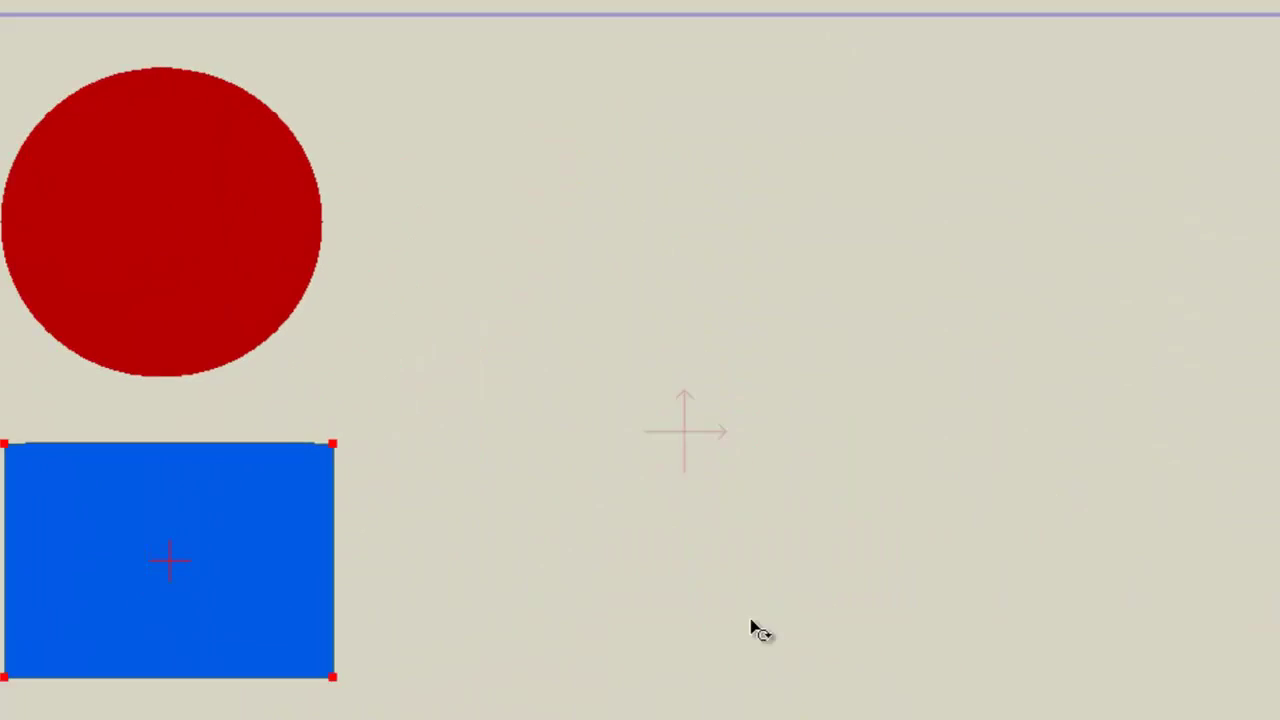